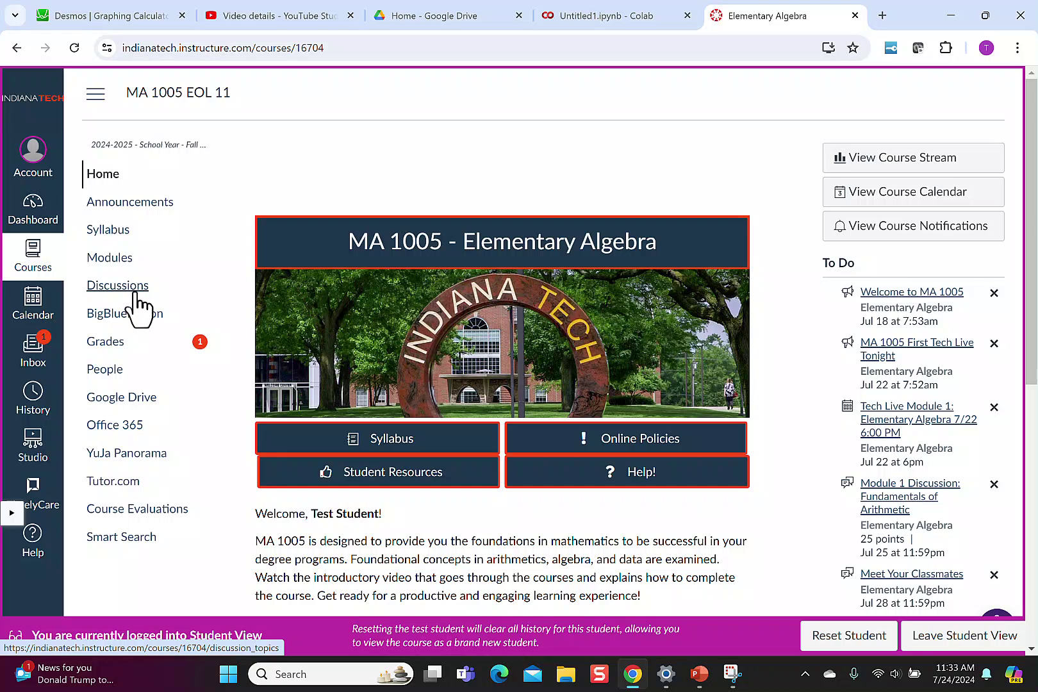
Step: Reach the Module 1 Quiz assignment from the course Modules list
{"action": "left_click", "coordinate": [128, 268]}
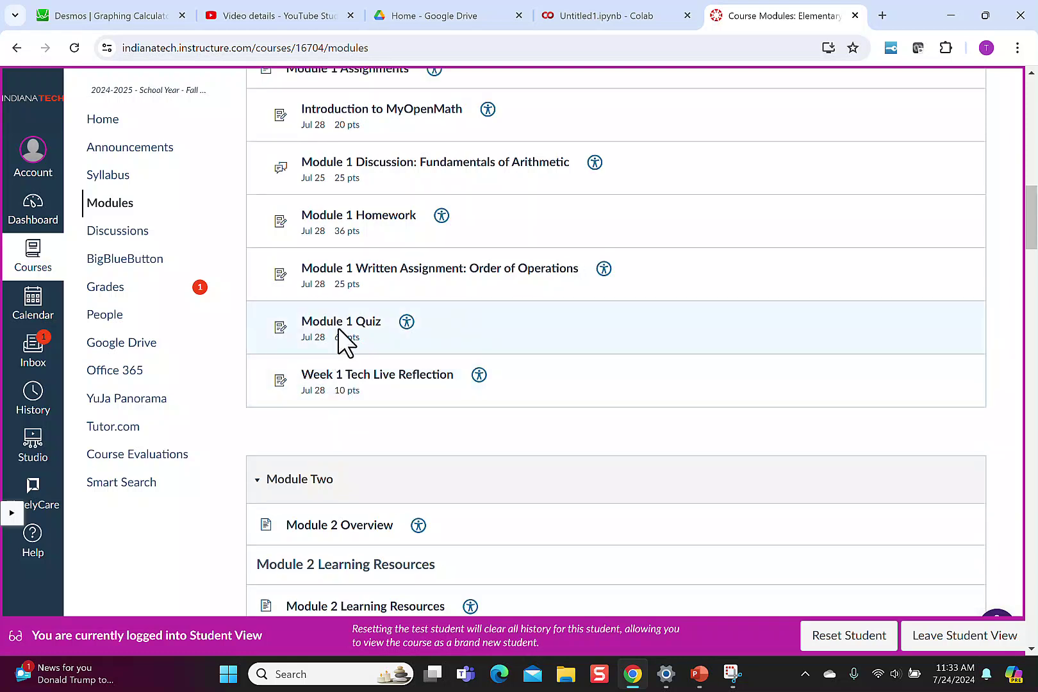
{"action": "left_click", "coordinate": [341, 323]}
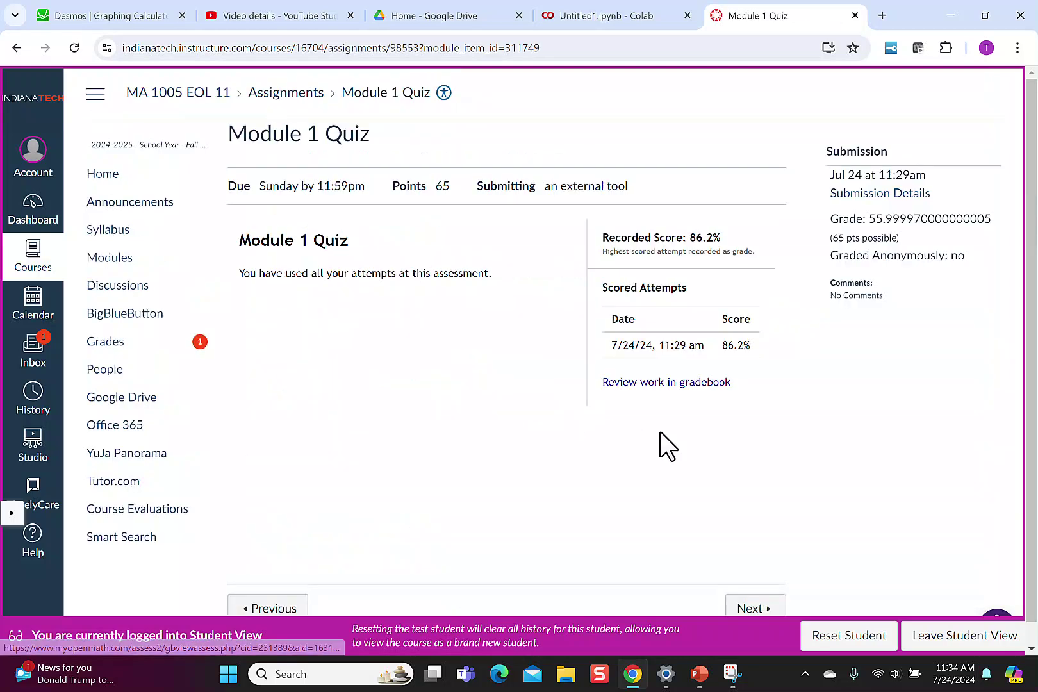
Step: Review the 56/65 attempt in the gradebook and expand Question 1's worked solution (answer 23)
{"action": "left_click", "coordinate": [684, 384]}
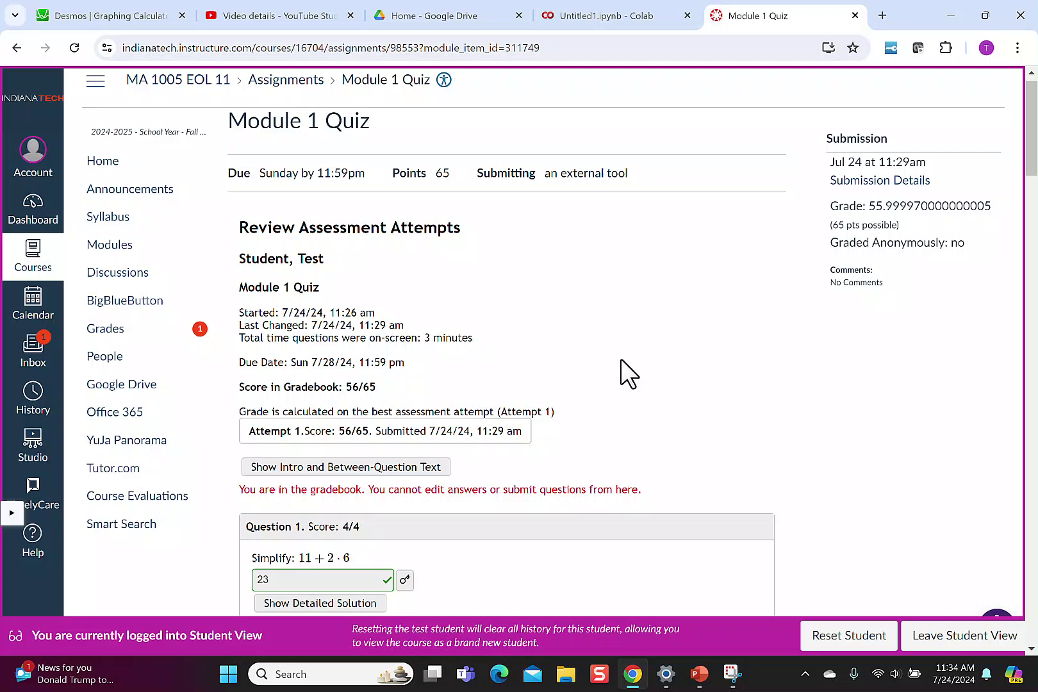
{"action": "scroll", "coordinate": [620, 360], "scroll_direction": "down", "scroll_amount": 3}
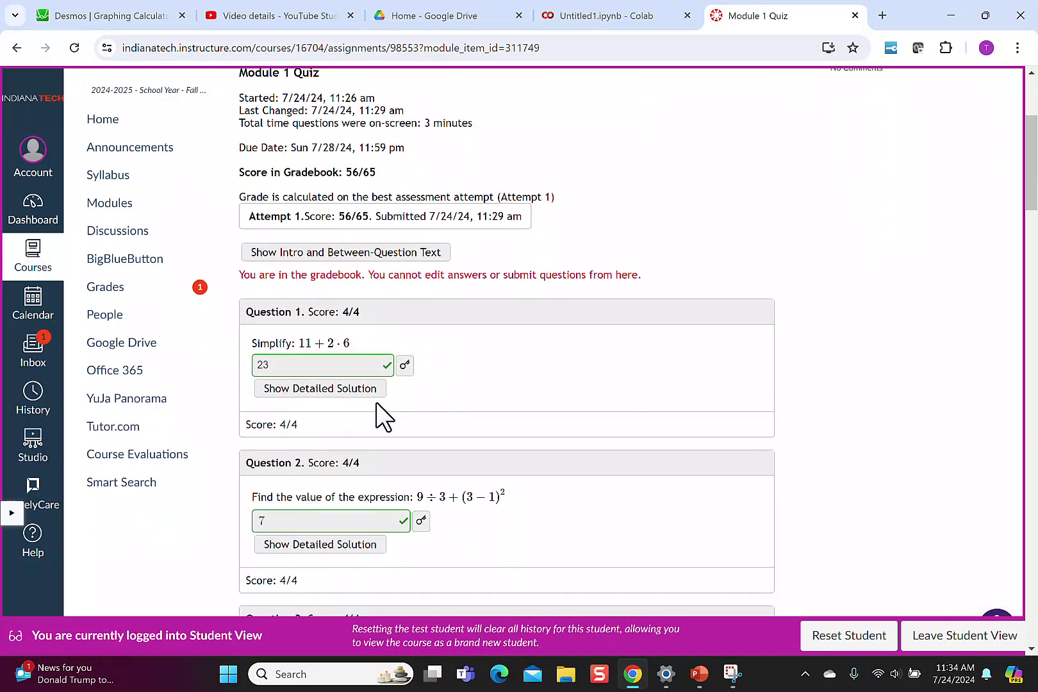
{"action": "left_click", "coordinate": [299, 389]}
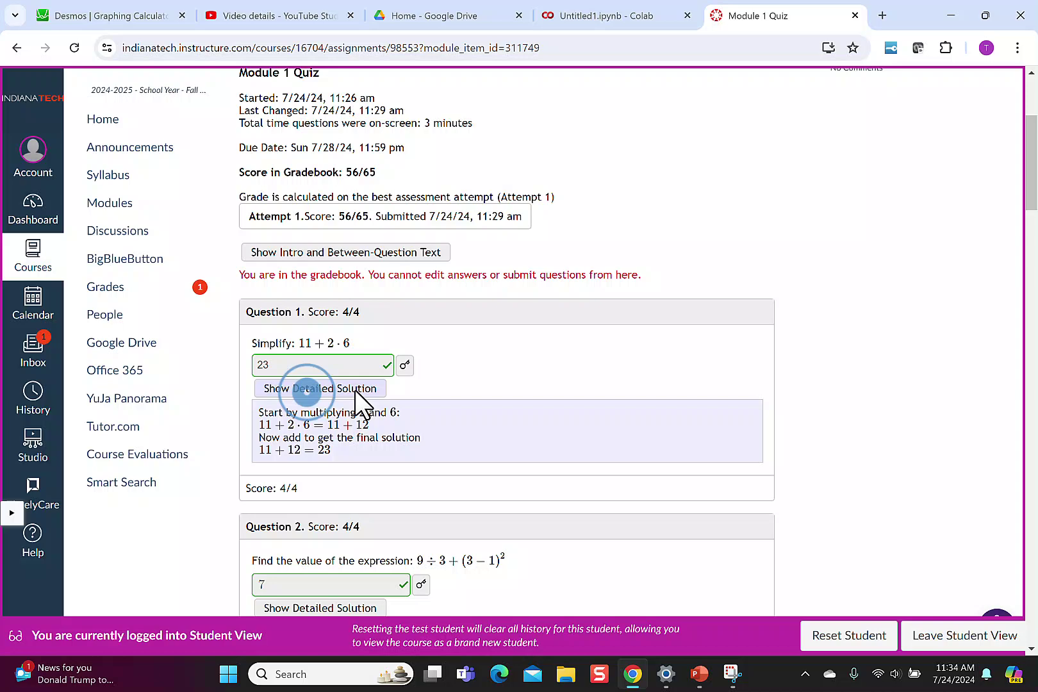
{"action": "scroll", "coordinate": [357, 391], "scroll_direction": "down", "scroll_amount": 3}
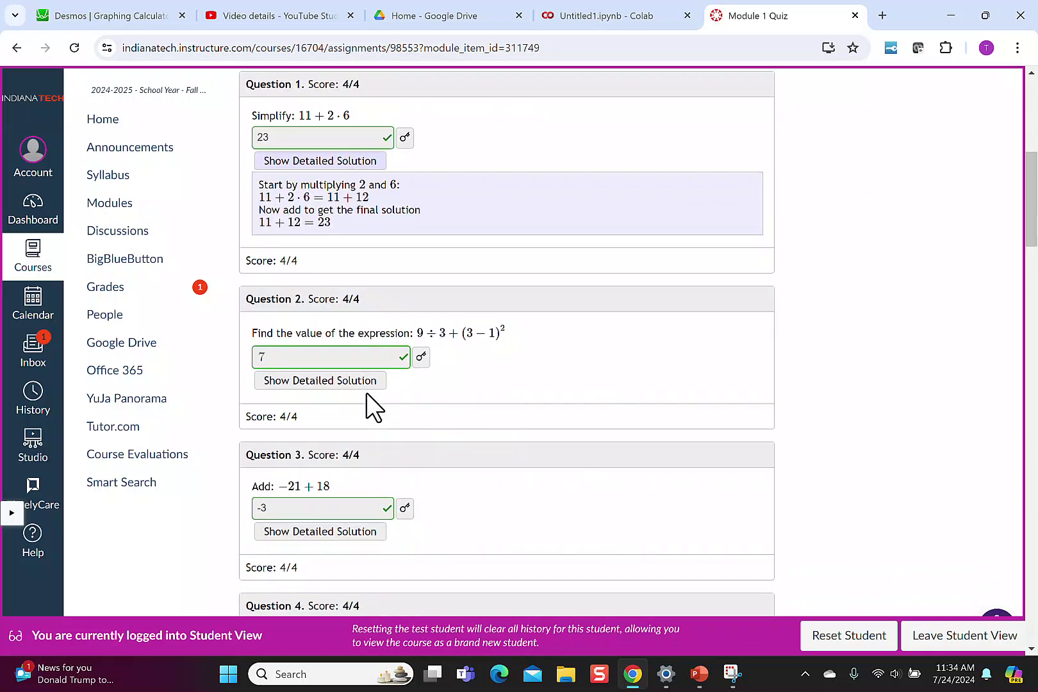
{"action": "scroll", "coordinate": [367, 394], "scroll_direction": "down", "scroll_amount": 1}
{"action": "scroll", "coordinate": [367, 394], "scroll_direction": "down", "scroll_amount": 1}
{"action": "scroll", "coordinate": [366, 394], "scroll_direction": "down", "scroll_amount": 3}
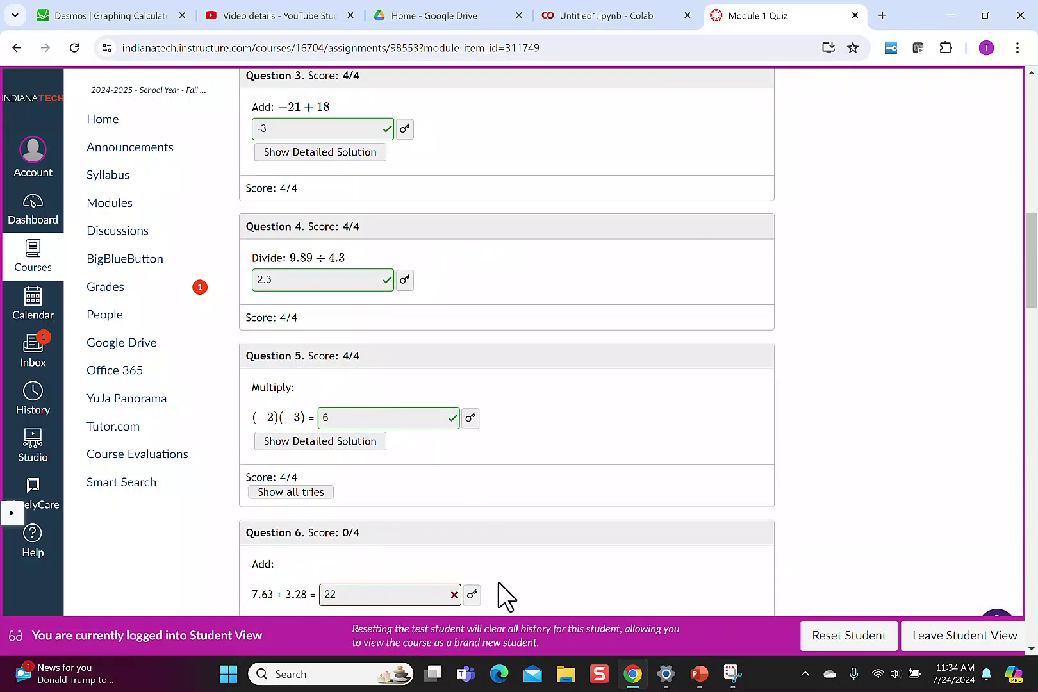
{"action": "scroll", "coordinate": [506, 597], "scroll_direction": "down", "scroll_amount": 2}
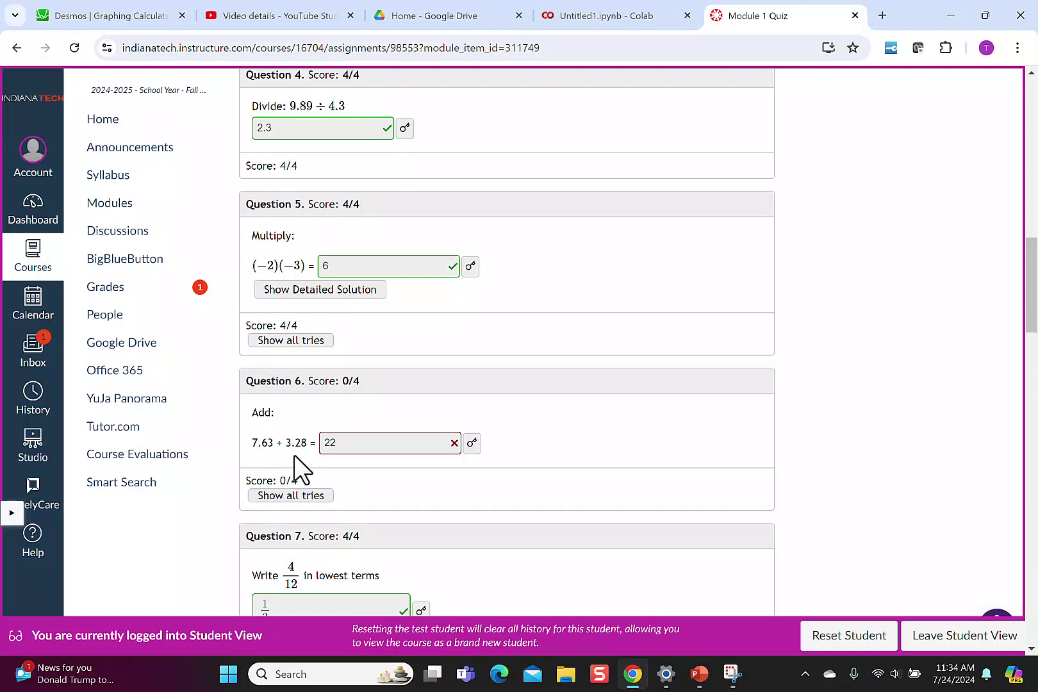
Step: Reveal Question 6's answer key, showing 10.91 beside the wrong answer 22
{"action": "left_click", "coordinate": [472, 443]}
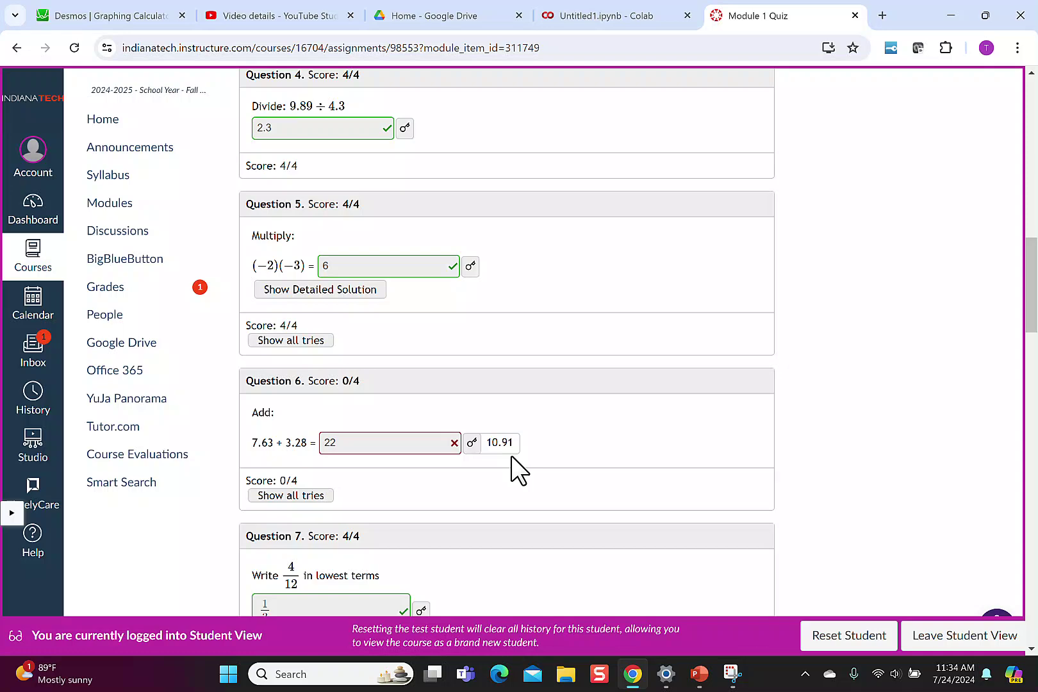
{"action": "scroll", "coordinate": [498, 450], "scroll_direction": "down", "scroll_amount": 4}
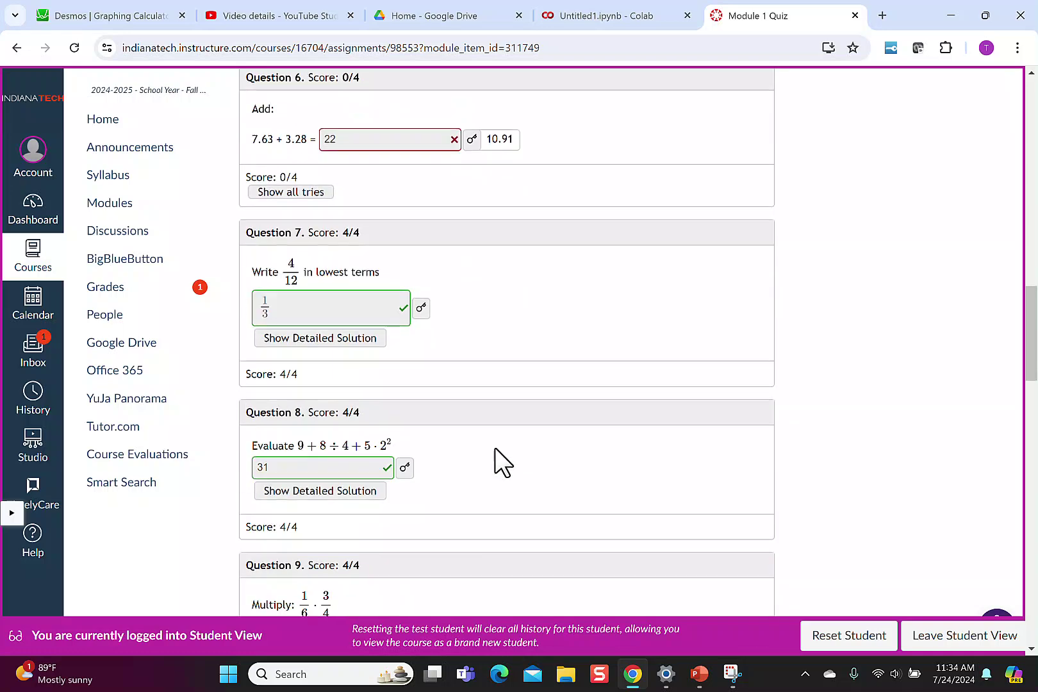
{"action": "scroll", "coordinate": [495, 448], "scroll_direction": "down", "scroll_amount": 3}
{"action": "scroll", "coordinate": [495, 448], "scroll_direction": "down", "scroll_amount": 4}
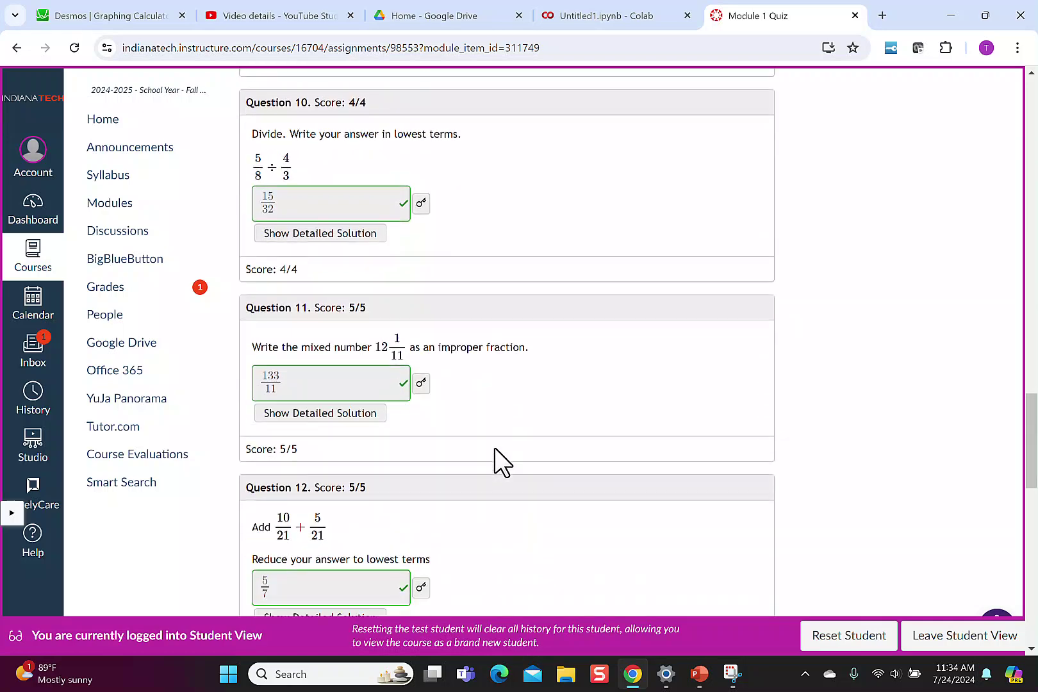
{"action": "scroll", "coordinate": [495, 448], "scroll_direction": "down", "scroll_amount": 4}
{"action": "scroll", "coordinate": [501, 461], "scroll_direction": "down", "scroll_amount": 2}
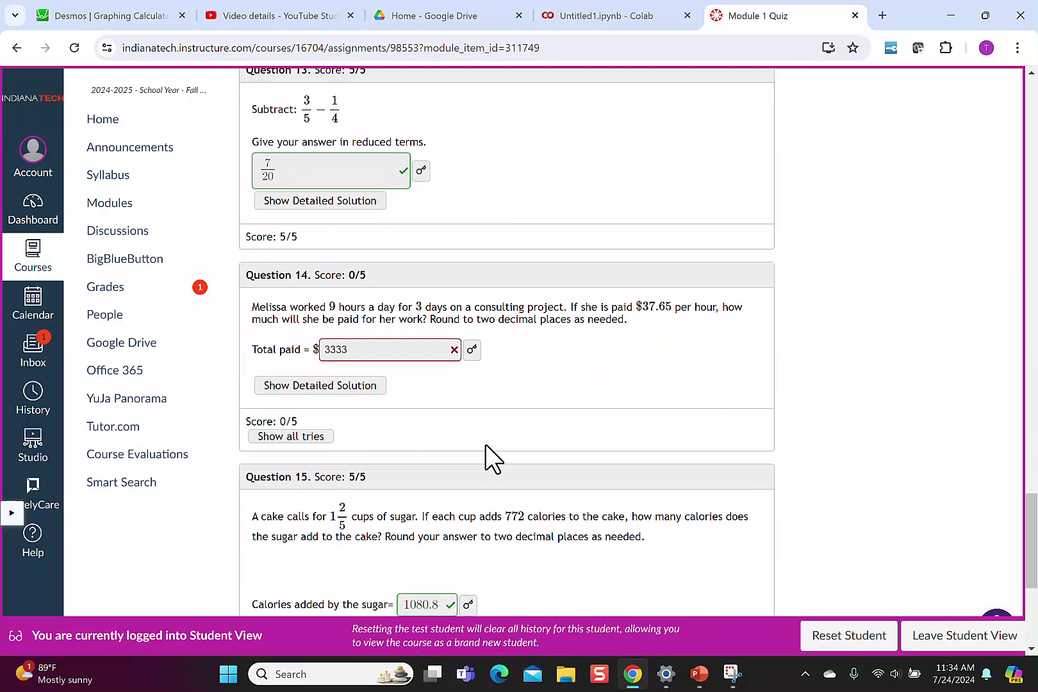
Step: Expand Question 14's worked solution and its key, showing 1016.55 beside the wrong 3333
{"action": "left_click", "coordinate": [355, 386]}
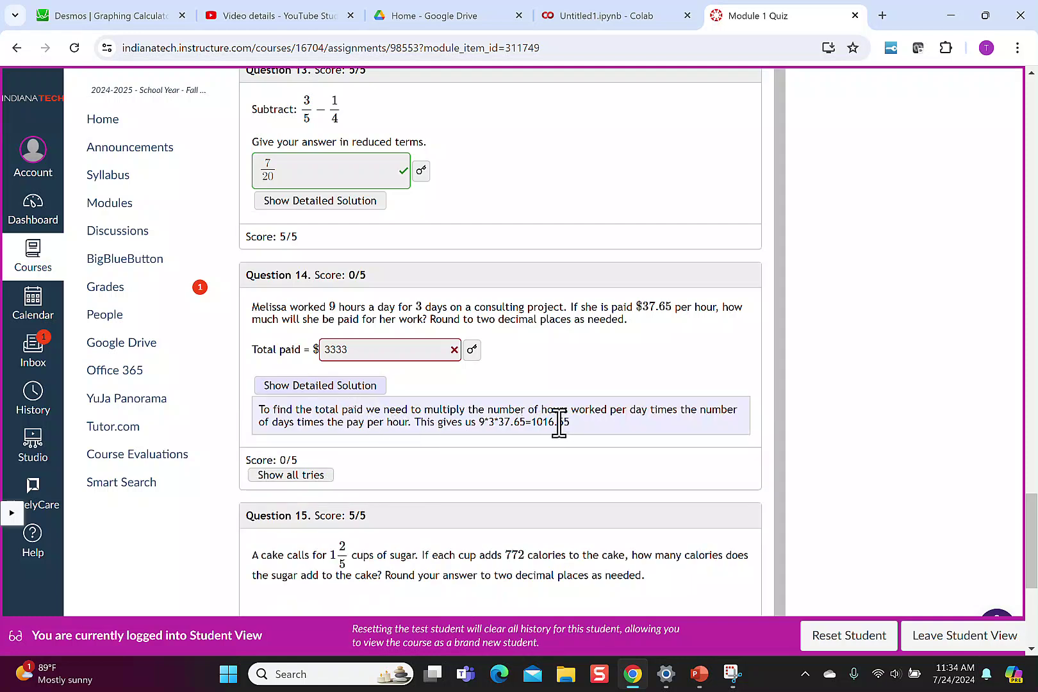
{"action": "left_click", "coordinate": [473, 349]}
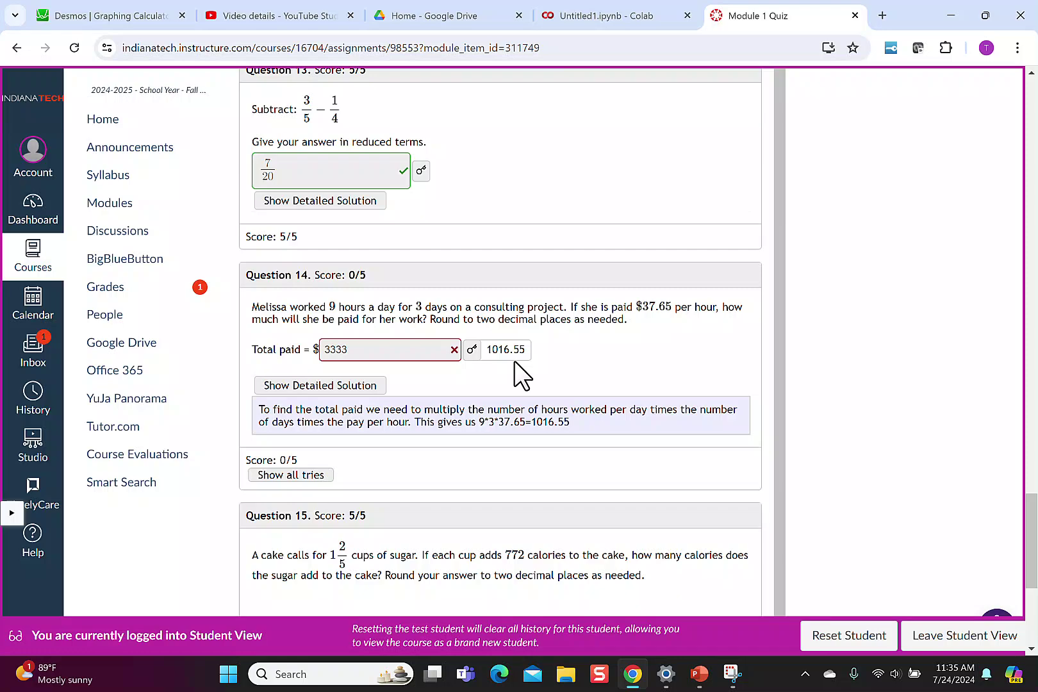
{"action": "scroll", "coordinate": [495, 368], "scroll_direction": "up", "scroll_amount": 3}
{"action": "scroll", "coordinate": [480, 377], "scroll_direction": "down", "scroll_amount": 4}
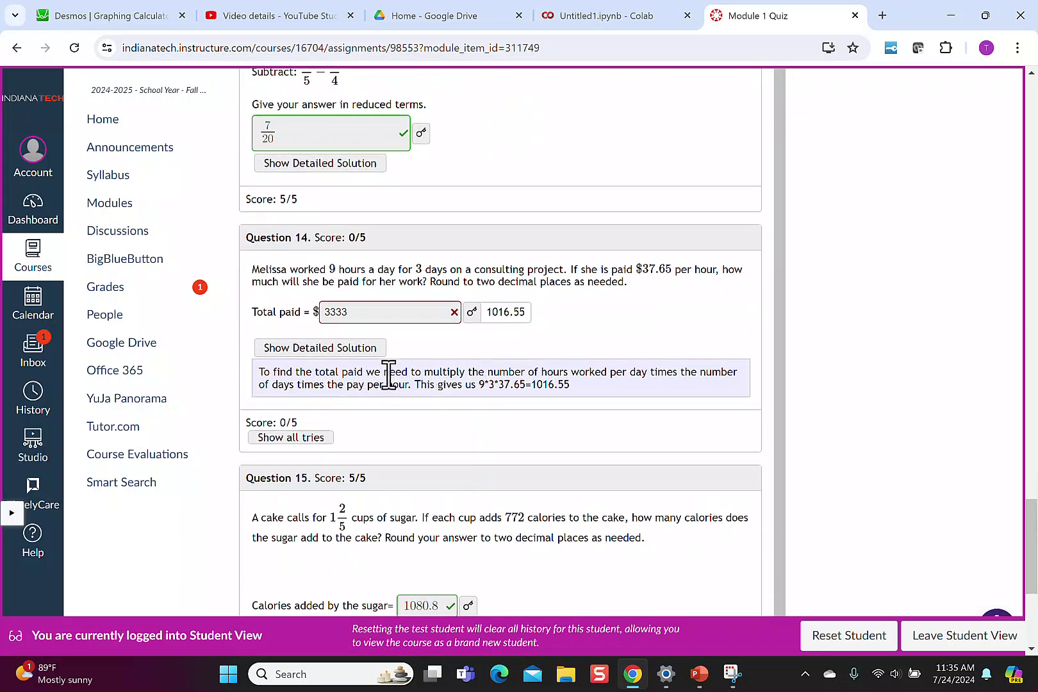
Step: List Question 14's tries (333, 3333) and expand Question 13's common-denominator solution
{"action": "left_click", "coordinate": [296, 436]}
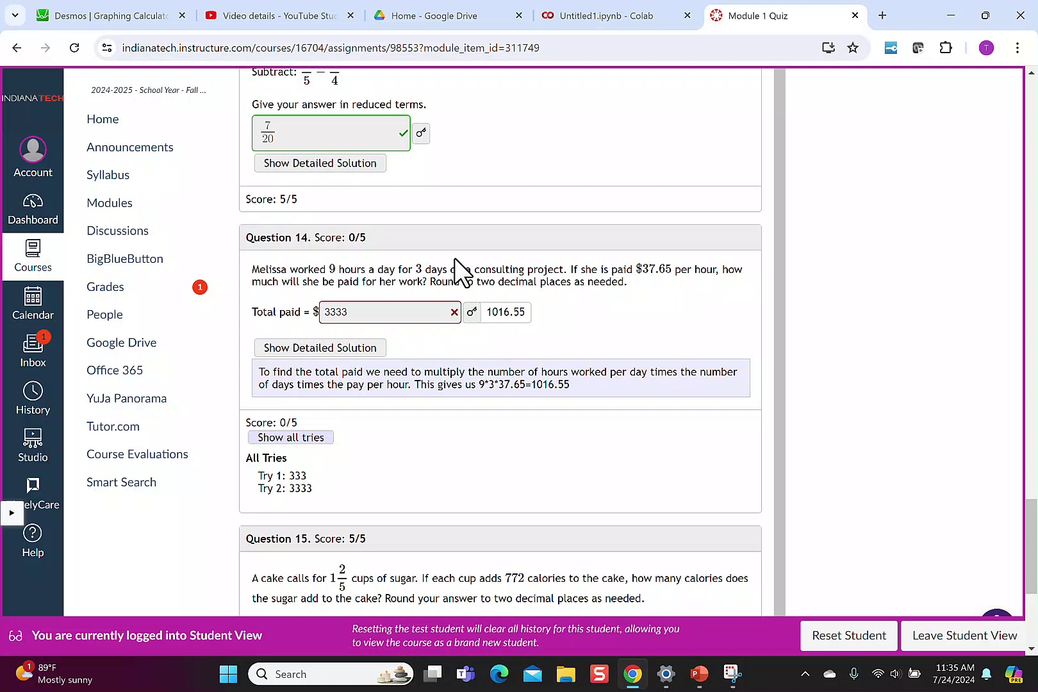
{"action": "left_click", "coordinate": [373, 162]}
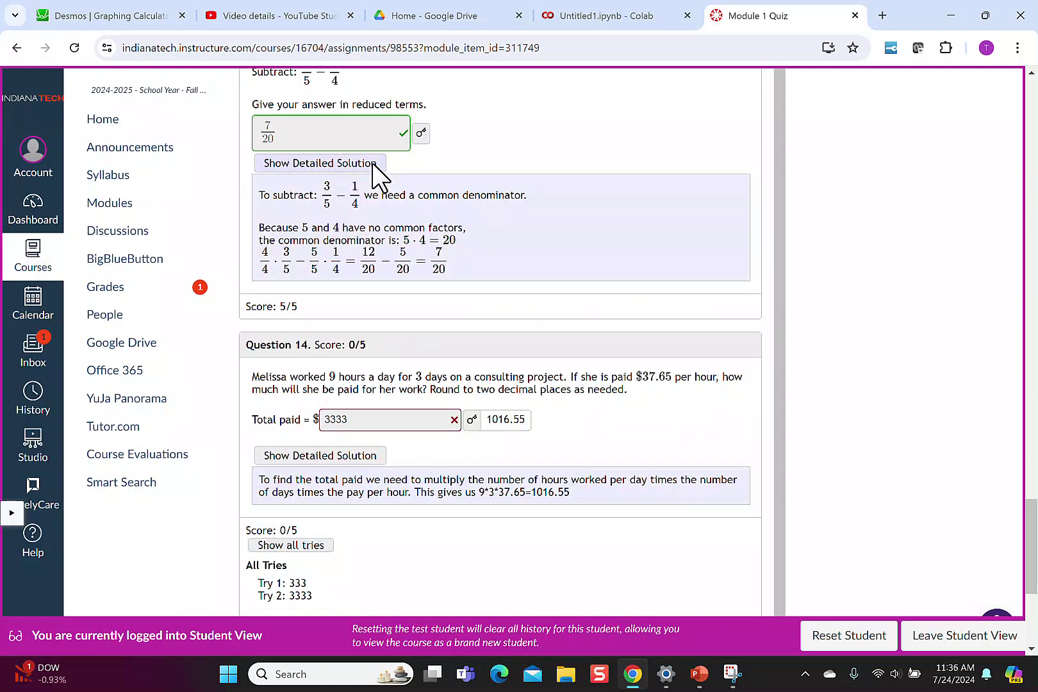